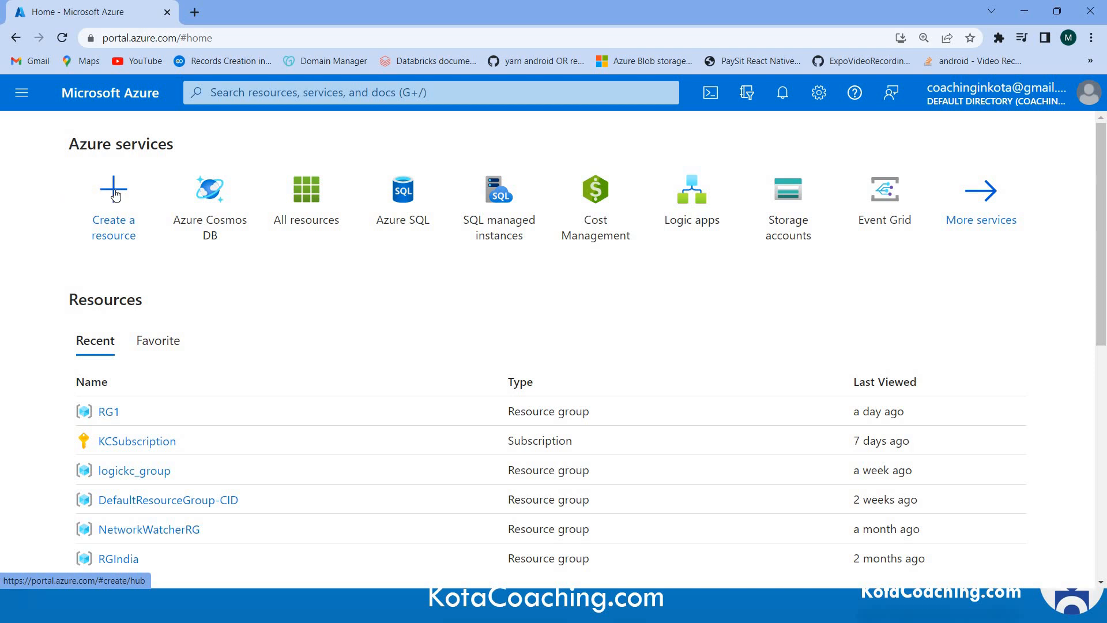
Open the Databases category for creating a new resource and look through the database services on offer.
{"action": "left_click", "coordinate": [113, 190]}
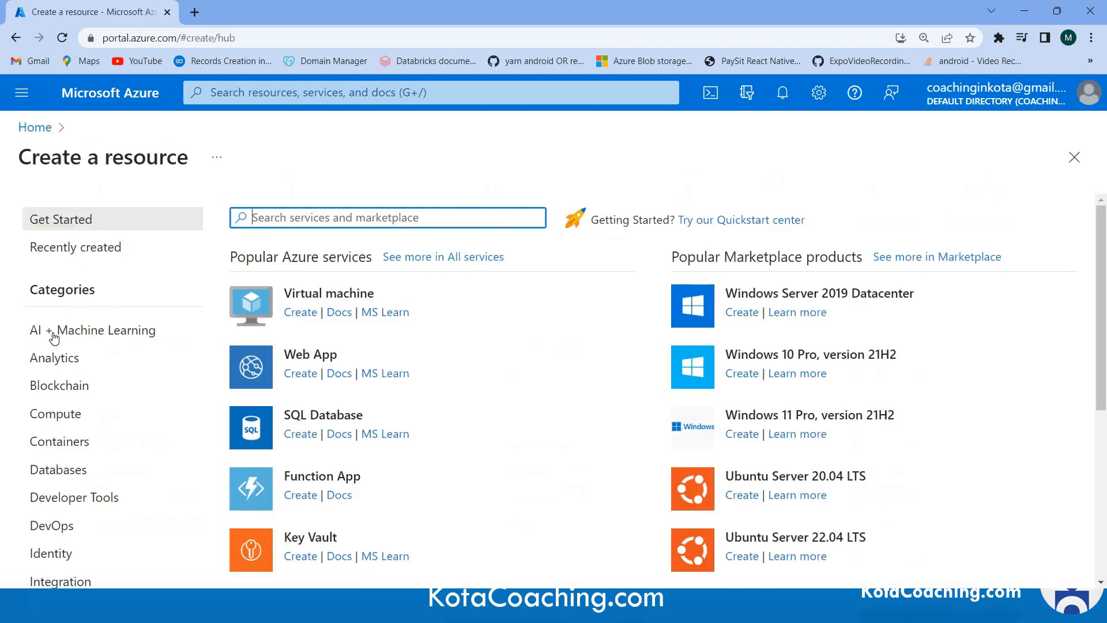
{"action": "scroll", "coordinate": [55, 392], "scroll_direction": "down", "scroll_amount": 1}
{"action": "left_click", "coordinate": [56, 398]}
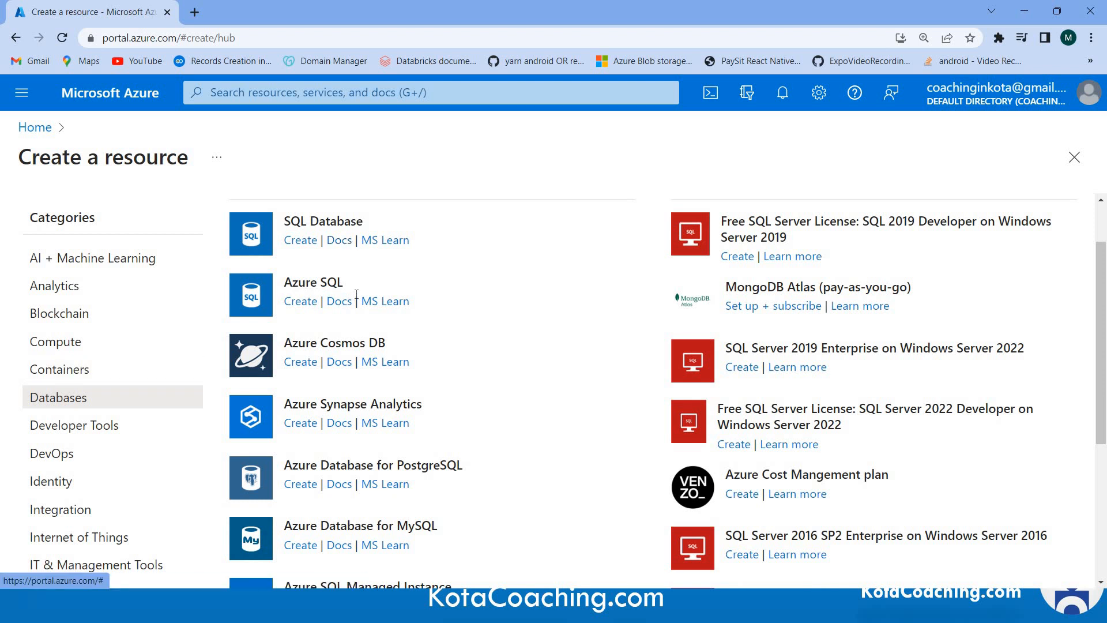
{"action": "scroll", "coordinate": [367, 371], "scroll_direction": "down", "scroll_amount": 1}
{"action": "scroll", "coordinate": [369, 375], "scroll_direction": "down", "scroll_amount": 1}
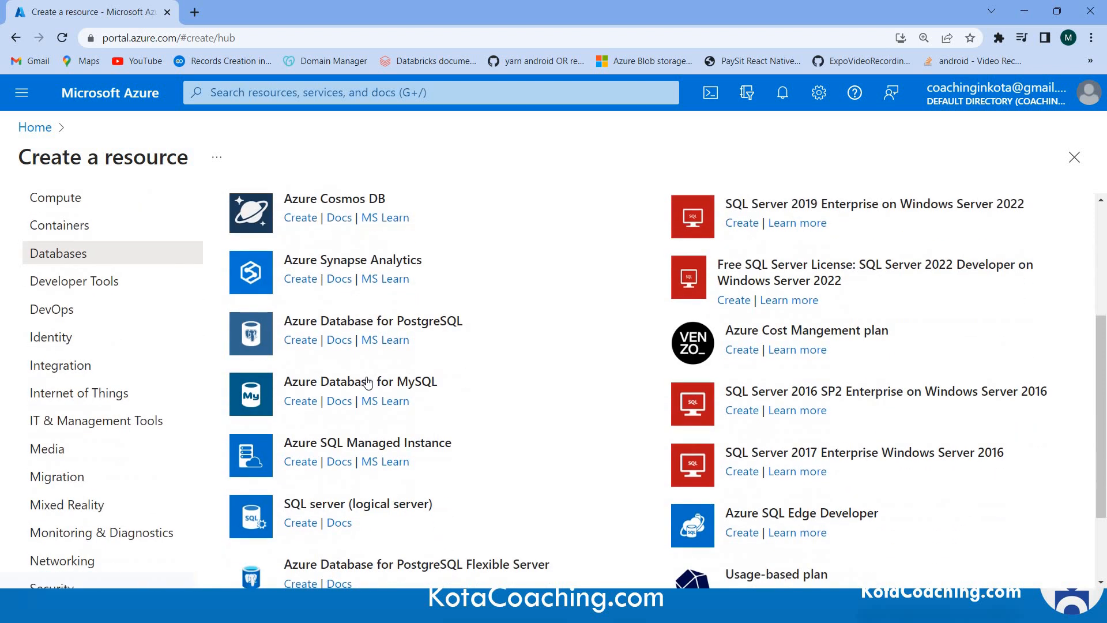
{"action": "scroll", "coordinate": [452, 299], "scroll_direction": "up", "scroll_amount": 3}
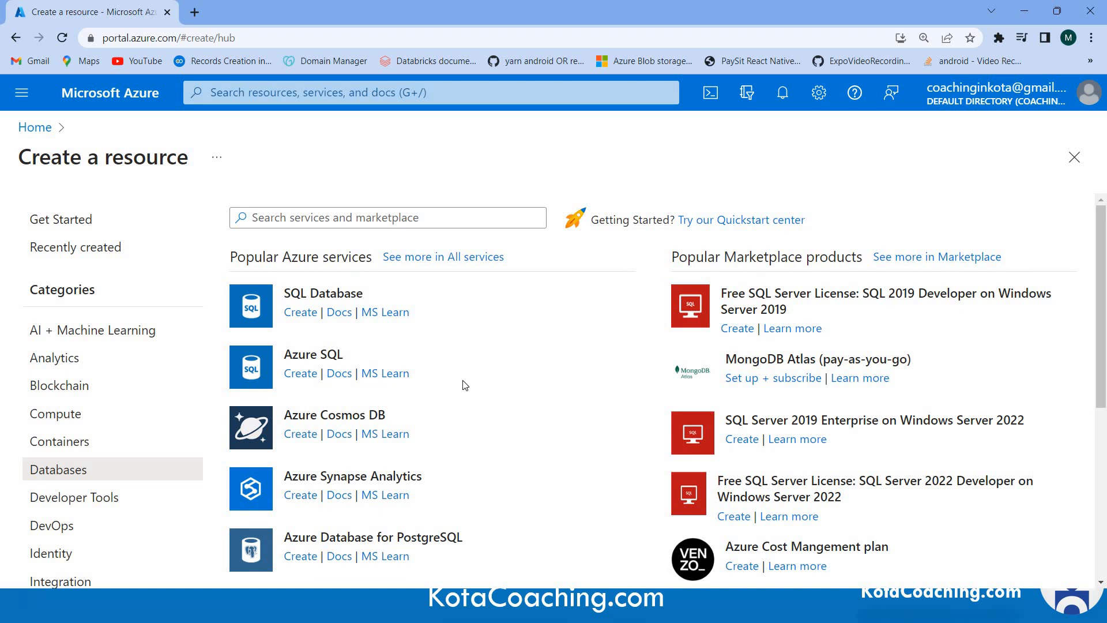
{"action": "scroll", "coordinate": [466, 385], "scroll_direction": "down", "scroll_amount": 5}
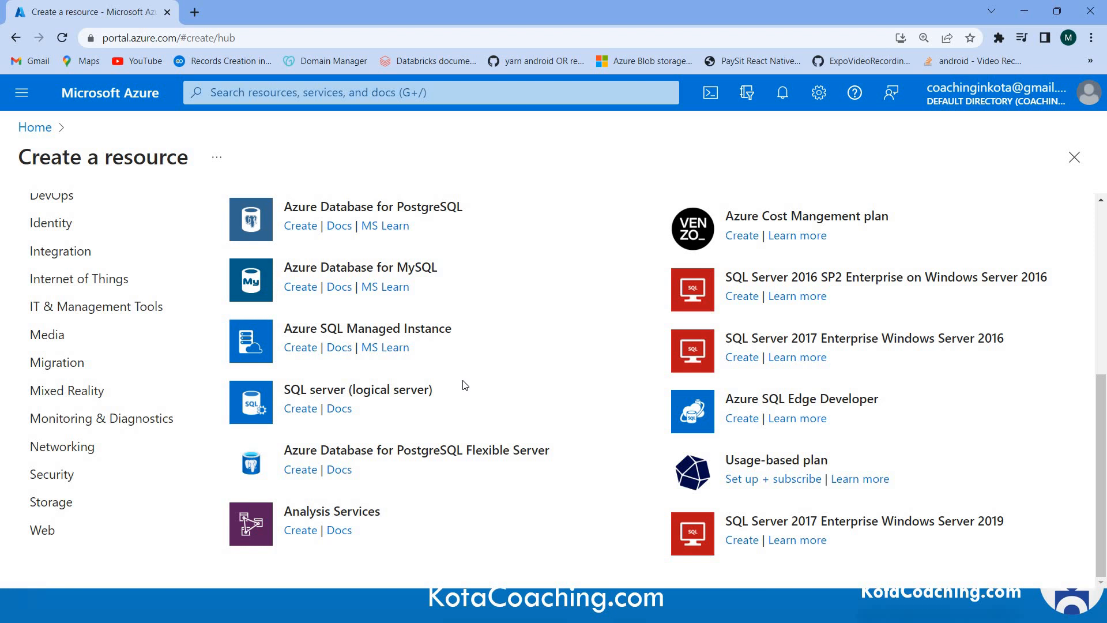
{"action": "scroll", "coordinate": [465, 385], "scroll_direction": "up", "scroll_amount": 6}
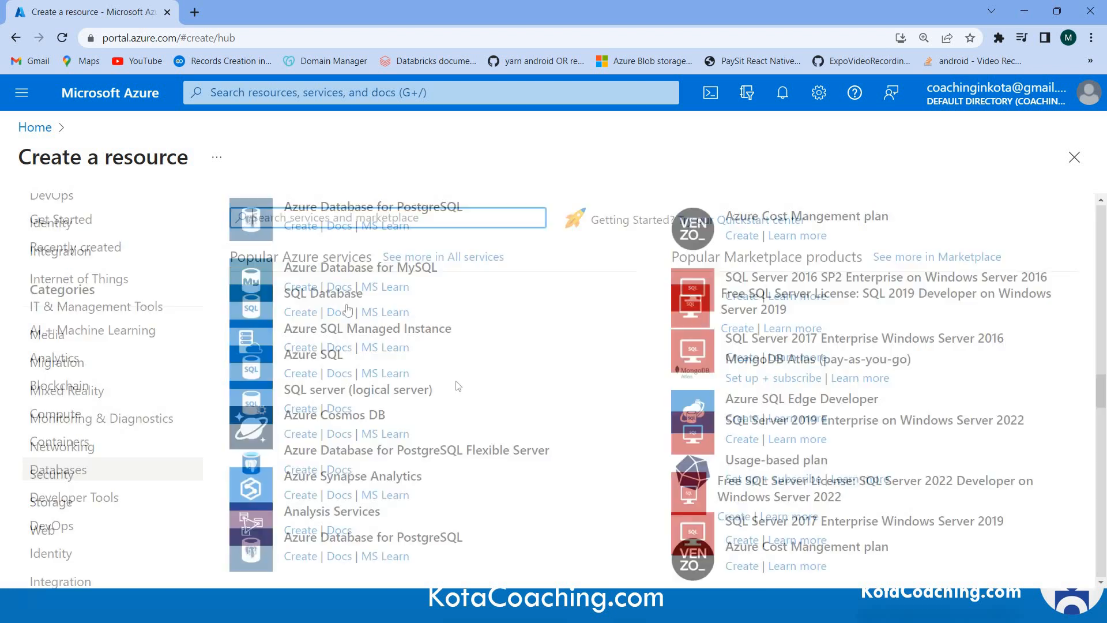
{"action": "scroll", "coordinate": [472, 400], "scroll_direction": "down", "scroll_amount": 4}
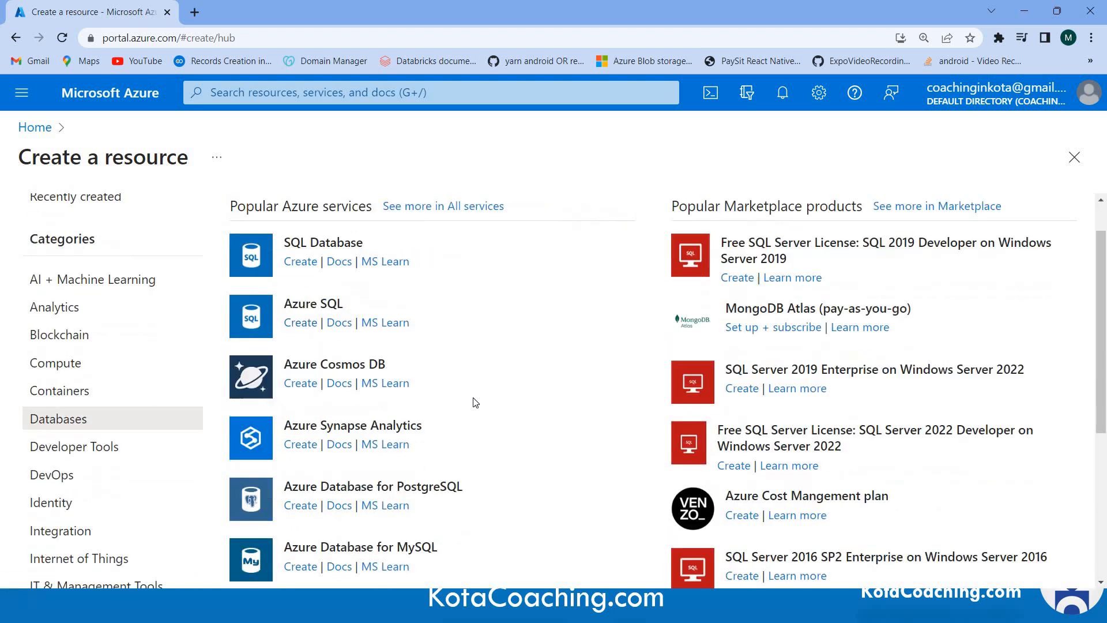
Search the services and marketplace for MYSQL and look through the offers.
{"action": "scroll", "coordinate": [472, 400], "scroll_direction": "up", "scroll_amount": 4}
{"action": "left_click", "coordinate": [341, 214]}
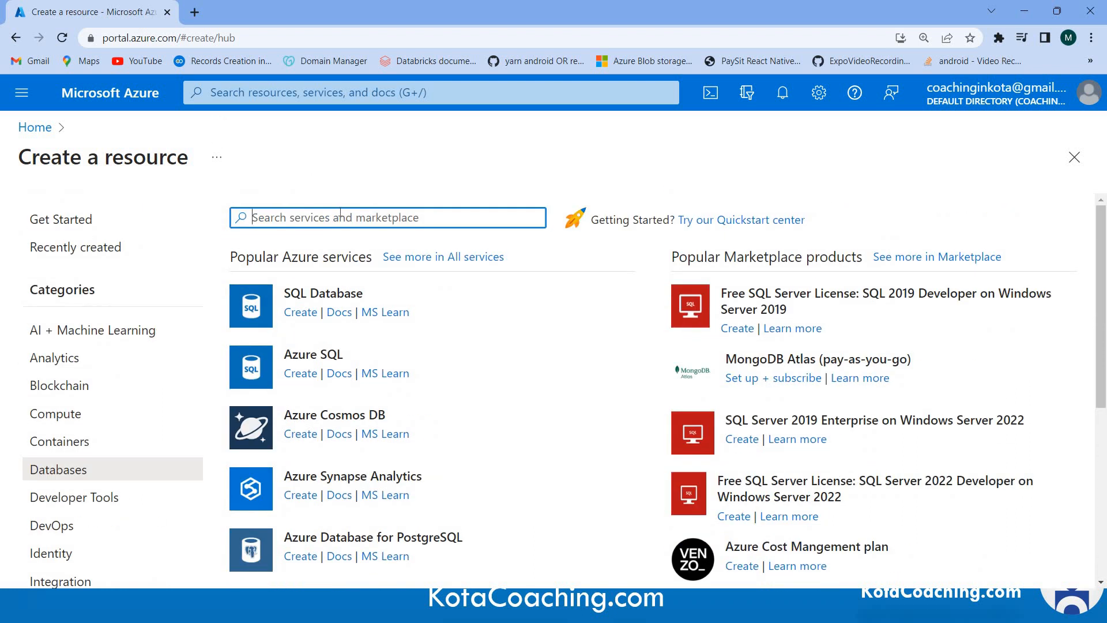
{"action": "type", "text": "MYSQL"}
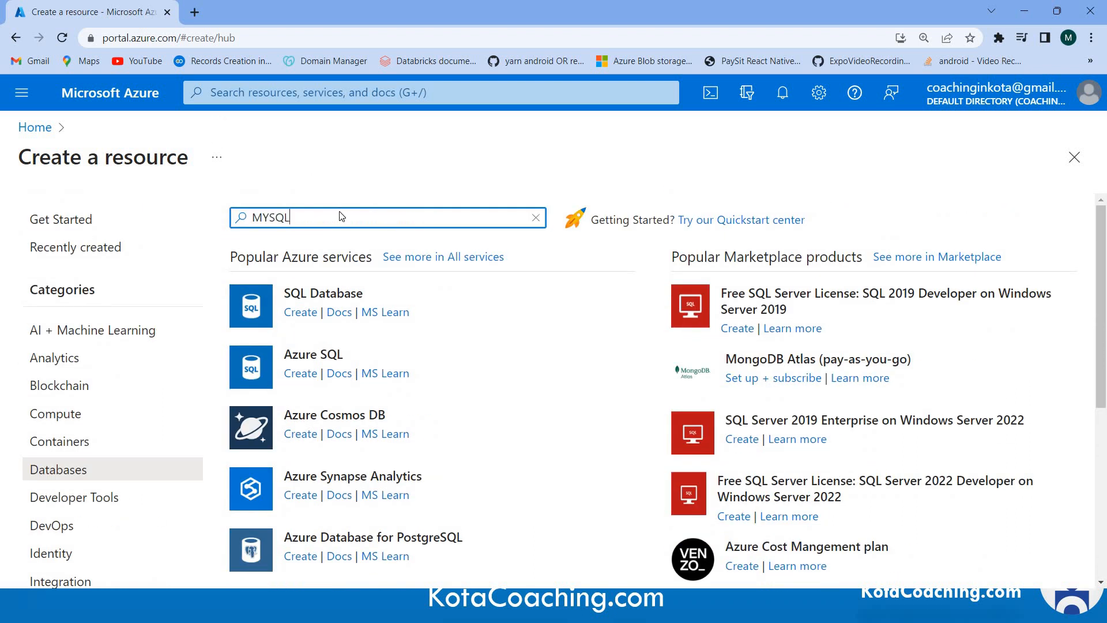
{"action": "key", "text": "Return"}
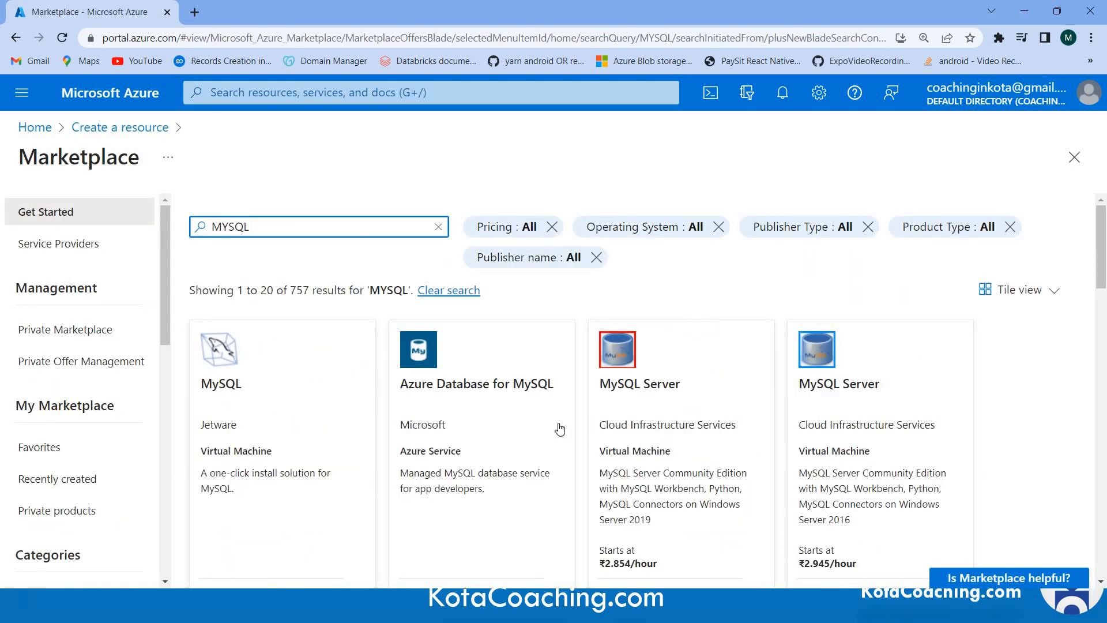
{"action": "scroll", "coordinate": [254, 289], "scroll_direction": "down", "scroll_amount": 1}
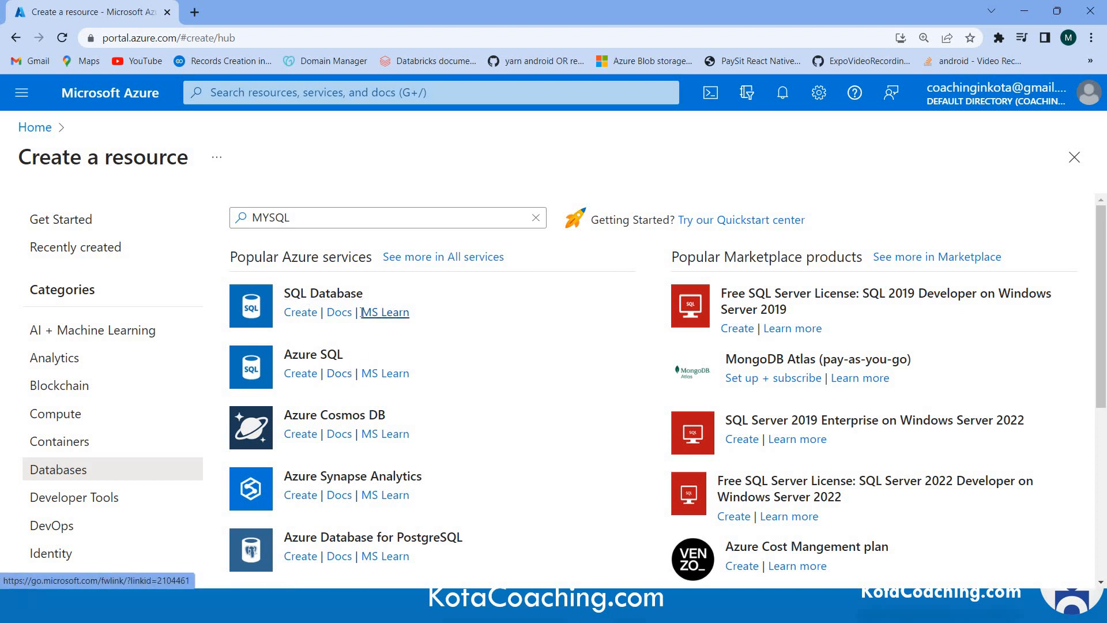
Open the Azure SQL deployment options and show the details of the SQL databases option.
{"action": "left_click", "coordinate": [311, 362]}
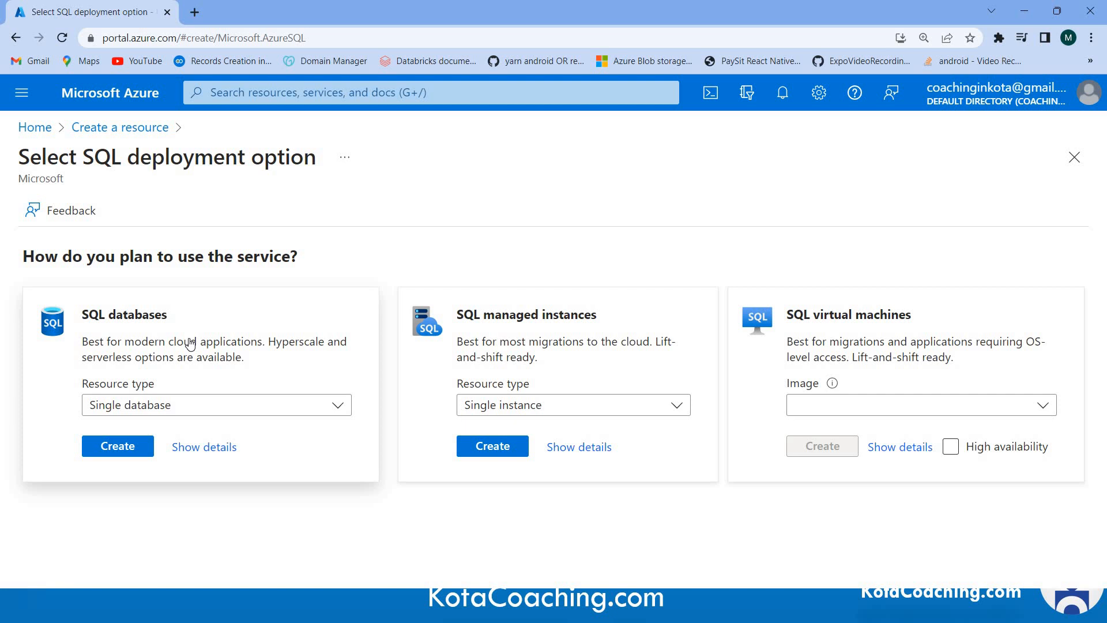
{"action": "left_click", "coordinate": [156, 357]}
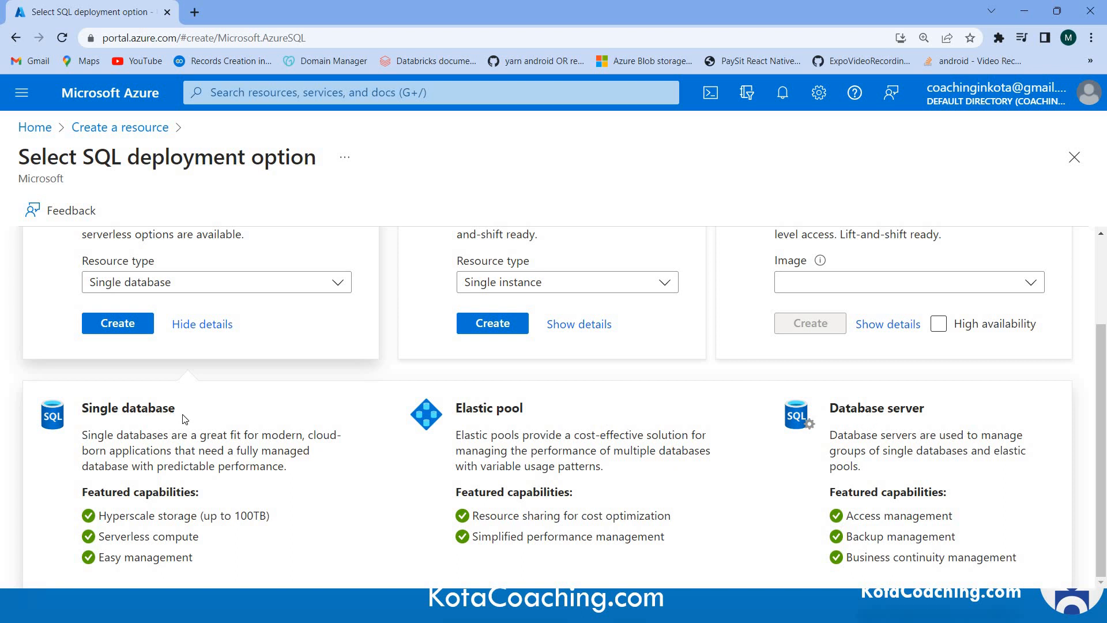
{"action": "scroll", "coordinate": [184, 419], "scroll_direction": "up", "scroll_amount": 1}
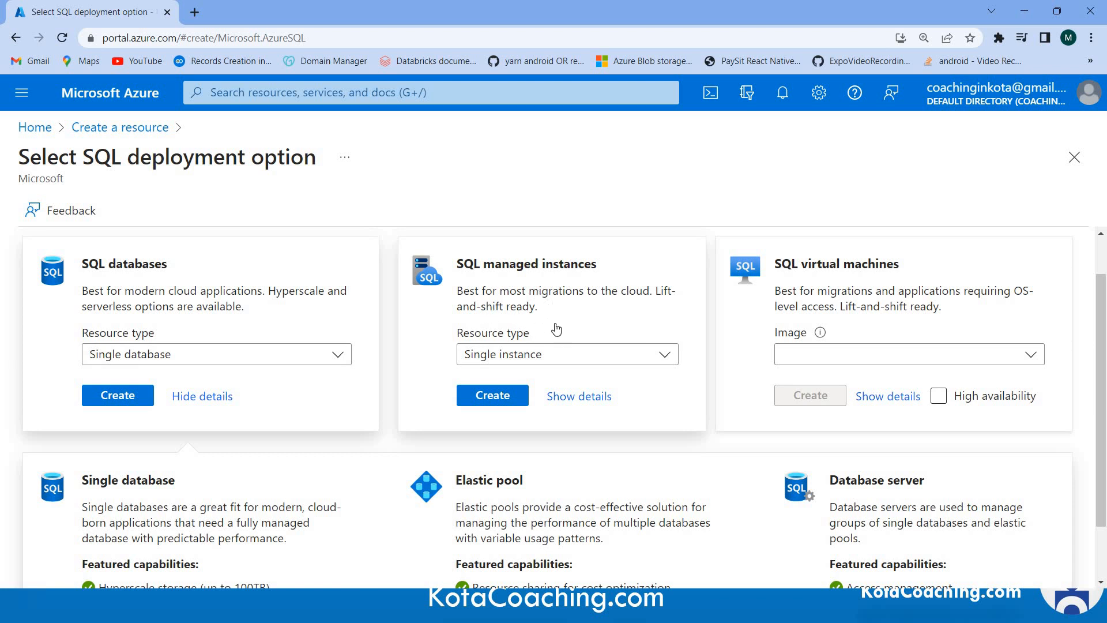
Examine the details of the SQL managed instances and SQL virtual machines deployment options.
{"action": "left_click", "coordinate": [643, 299]}
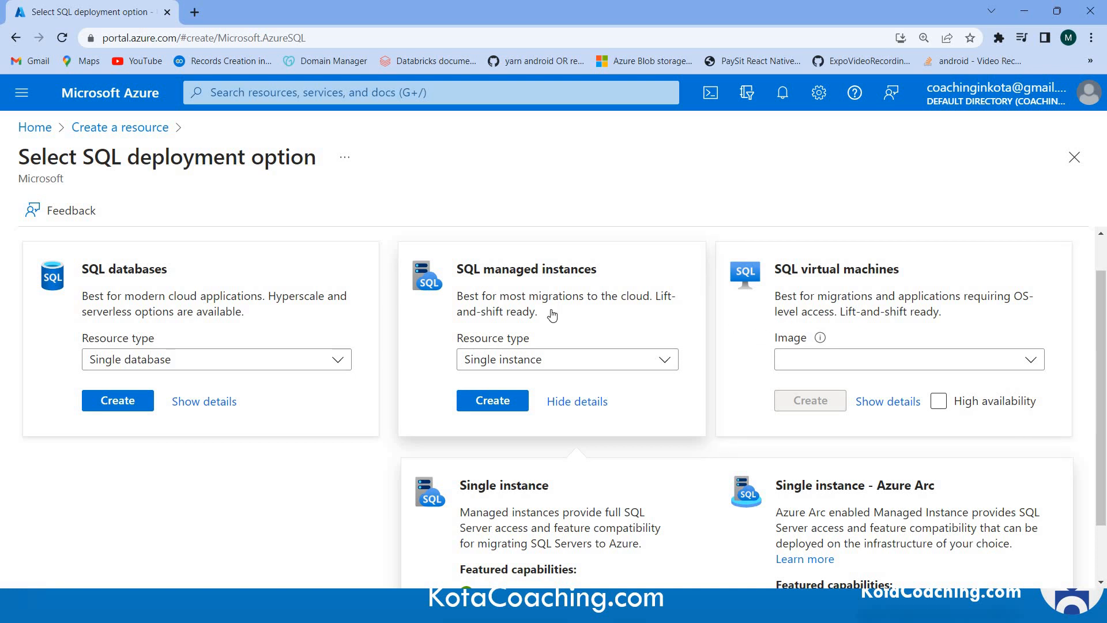
{"action": "left_click", "coordinate": [850, 303]}
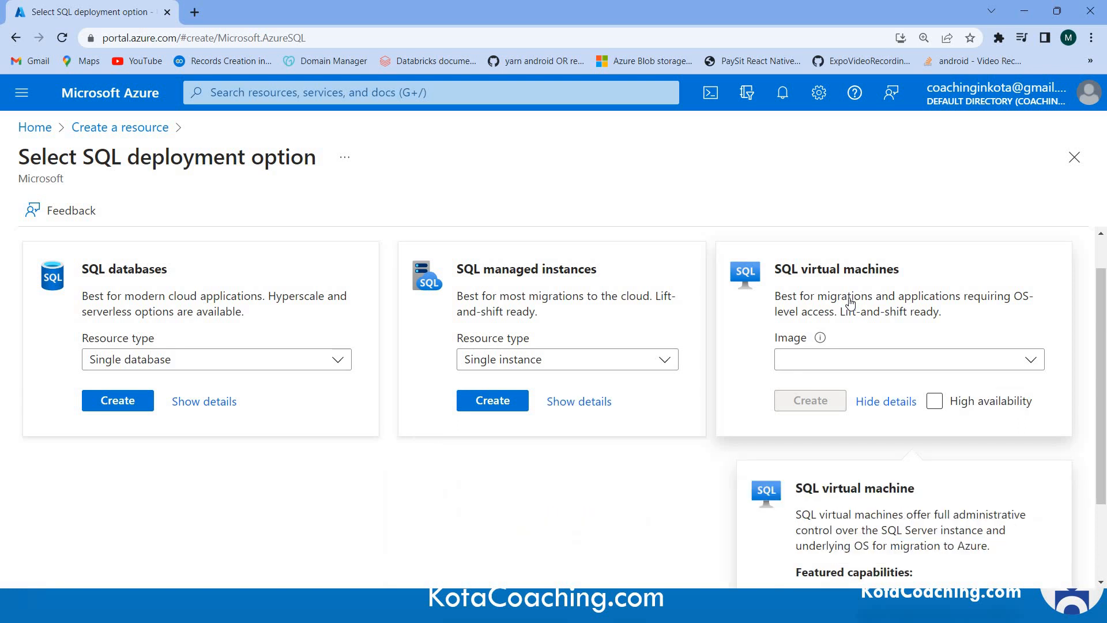
{"action": "left_click", "coordinate": [851, 304]}
{"action": "left_click", "coordinate": [857, 347]}
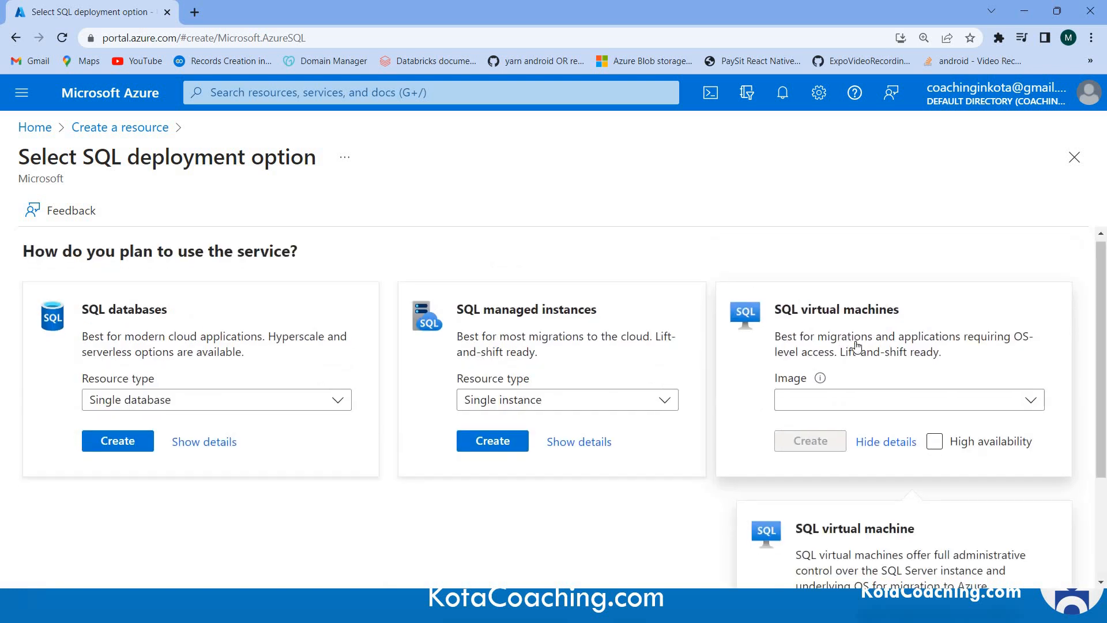
{"action": "scroll", "coordinate": [857, 346], "scroll_direction": "down", "scroll_amount": 2}
{"action": "scroll", "coordinate": [593, 242], "scroll_direction": "up", "scroll_amount": 1}
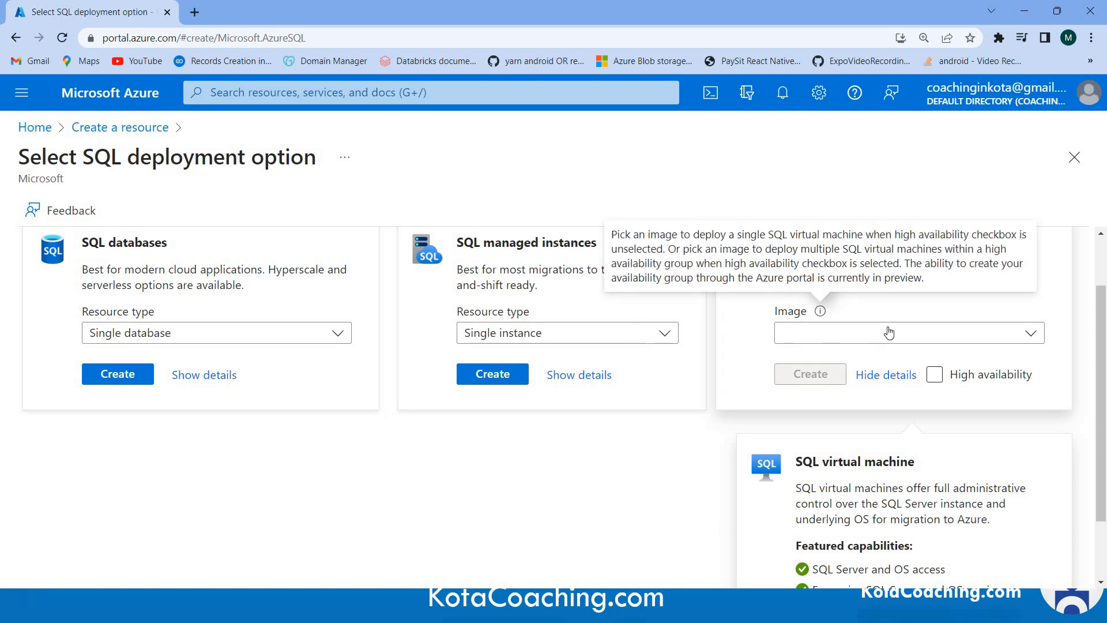
{"action": "scroll", "coordinate": [956, 373], "scroll_direction": "up", "scroll_amount": 1}
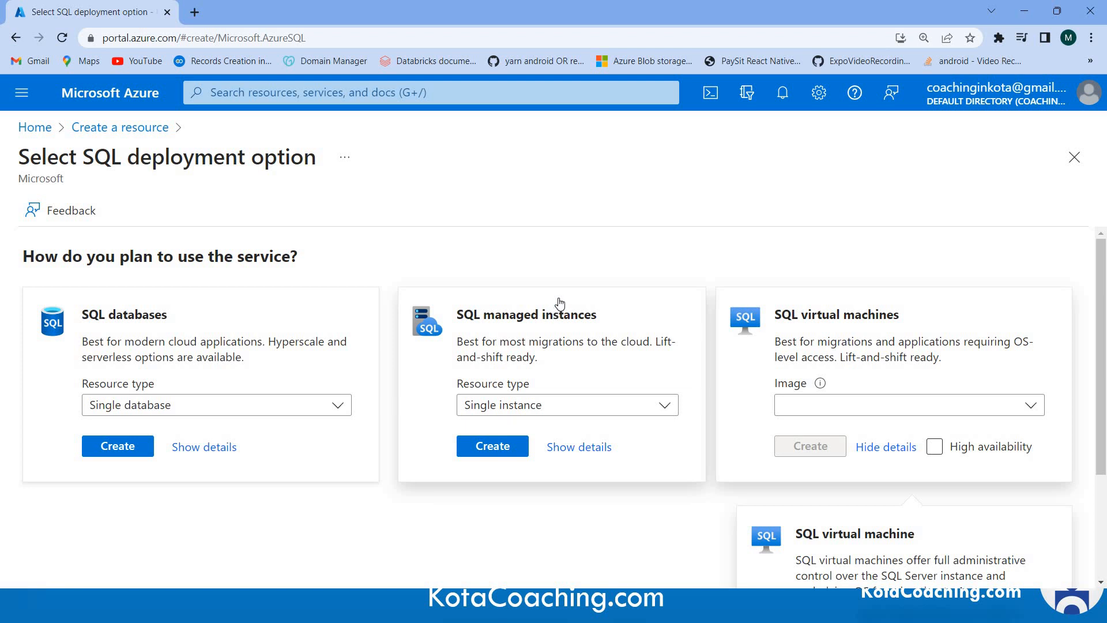
Review the SQL databases details covering single database, elastic pool and database server.
{"action": "left_click", "coordinate": [204, 447]}
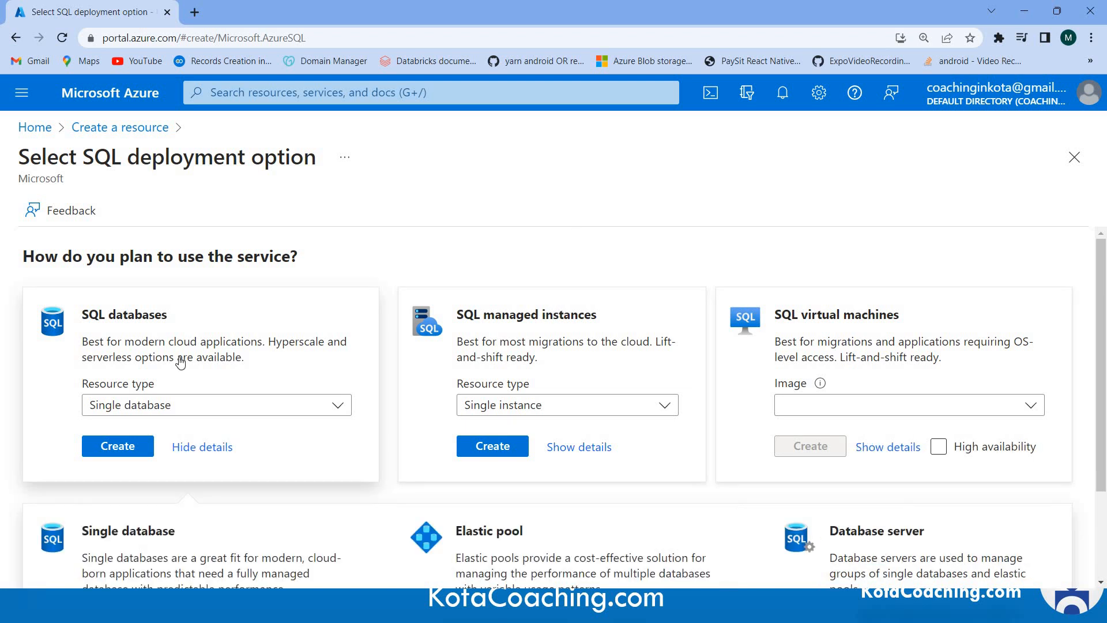
{"action": "scroll", "coordinate": [180, 362], "scroll_direction": "down", "scroll_amount": 1}
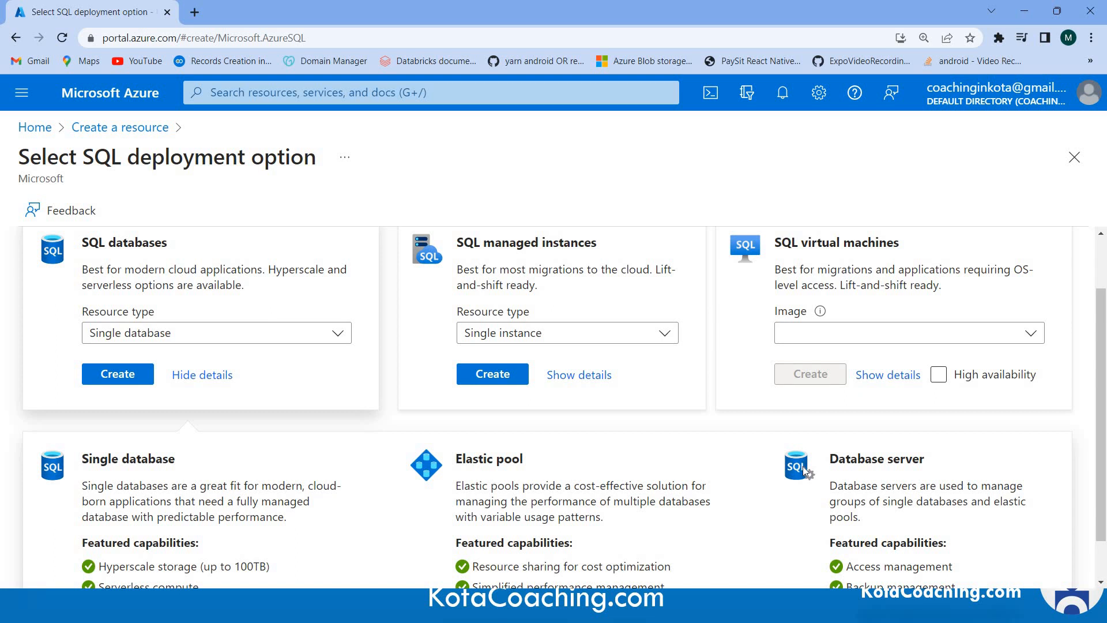
{"action": "scroll", "coordinate": [873, 472], "scroll_direction": "down", "scroll_amount": 1}
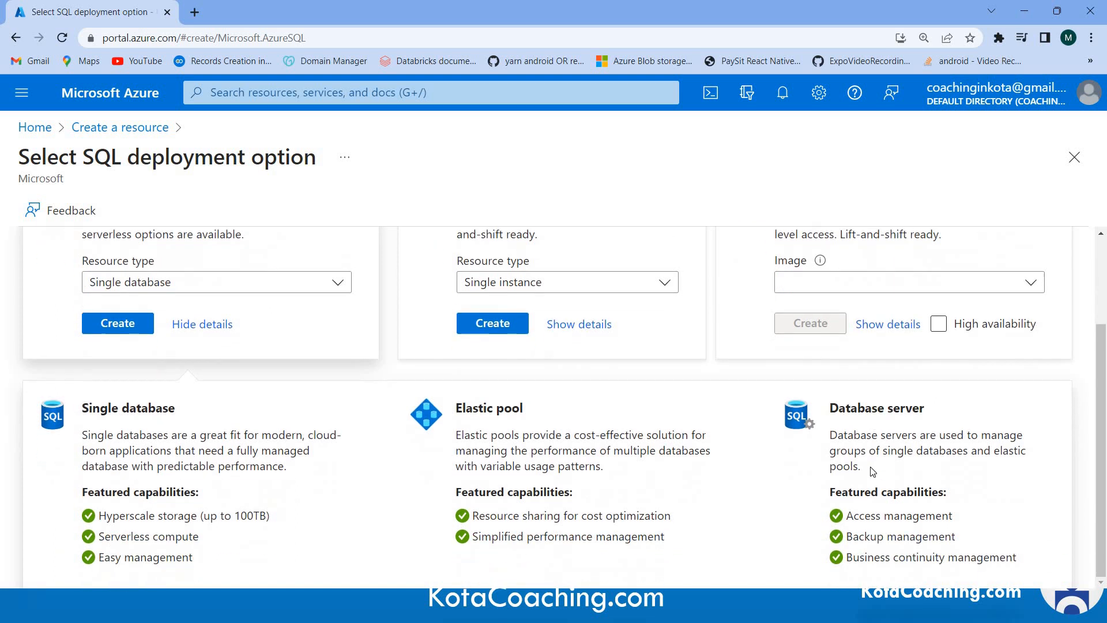
{"action": "scroll", "coordinate": [873, 471], "scroll_direction": "up", "scroll_amount": 2}
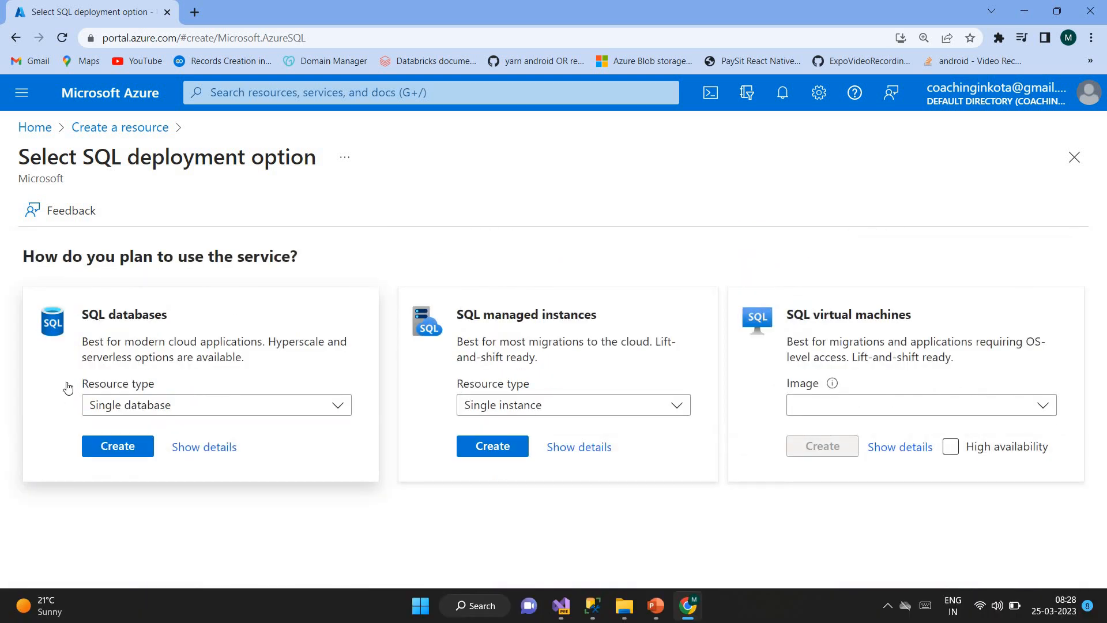
Start creating a single SQL database and open the form for a new server.
{"action": "left_click", "coordinate": [134, 410]}
{"action": "left_click", "coordinate": [118, 428]}
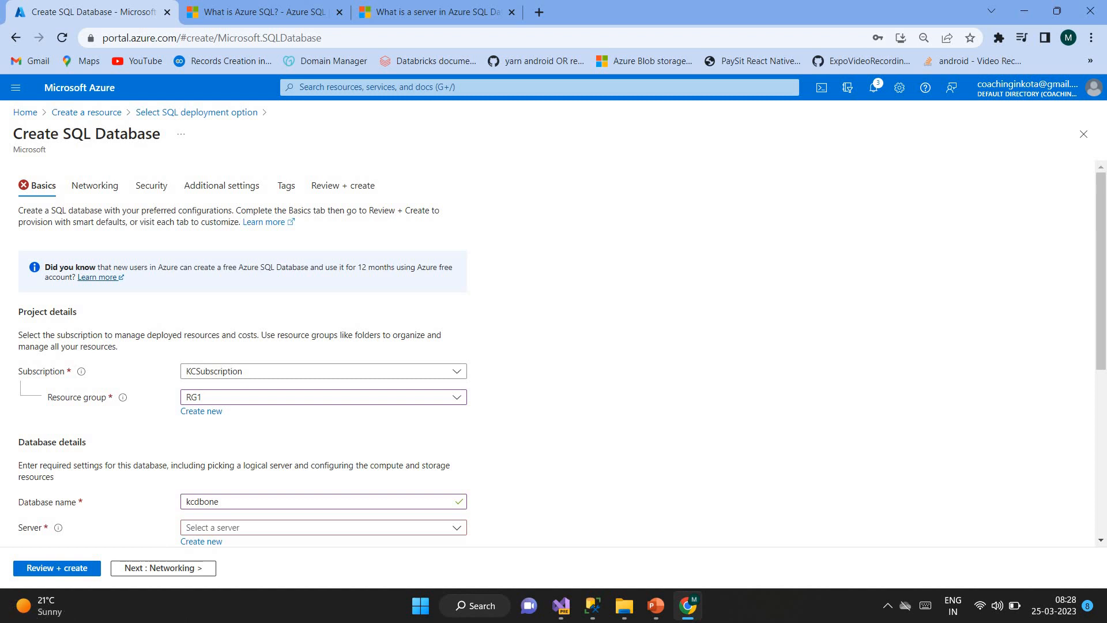
{"action": "left_click", "coordinate": [209, 543]}
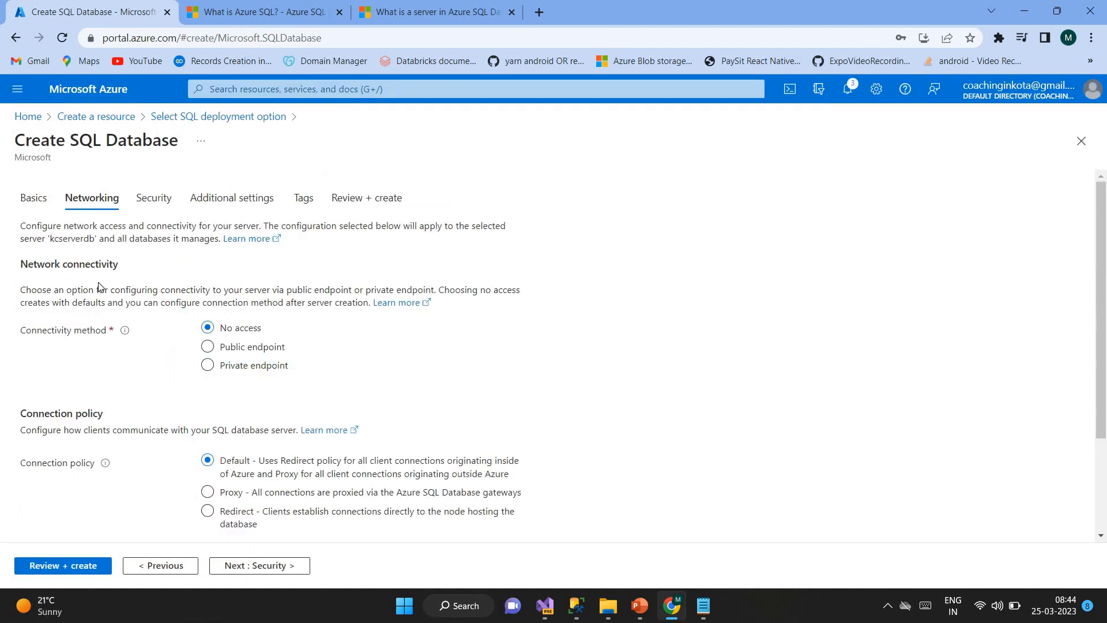
Set the connectivity method to Public endpoint and allow Azure services and resources to access the server.
{"action": "left_click", "coordinate": [208, 347]}
{"action": "scroll", "coordinate": [212, 354], "scroll_direction": "down", "scroll_amount": 3}
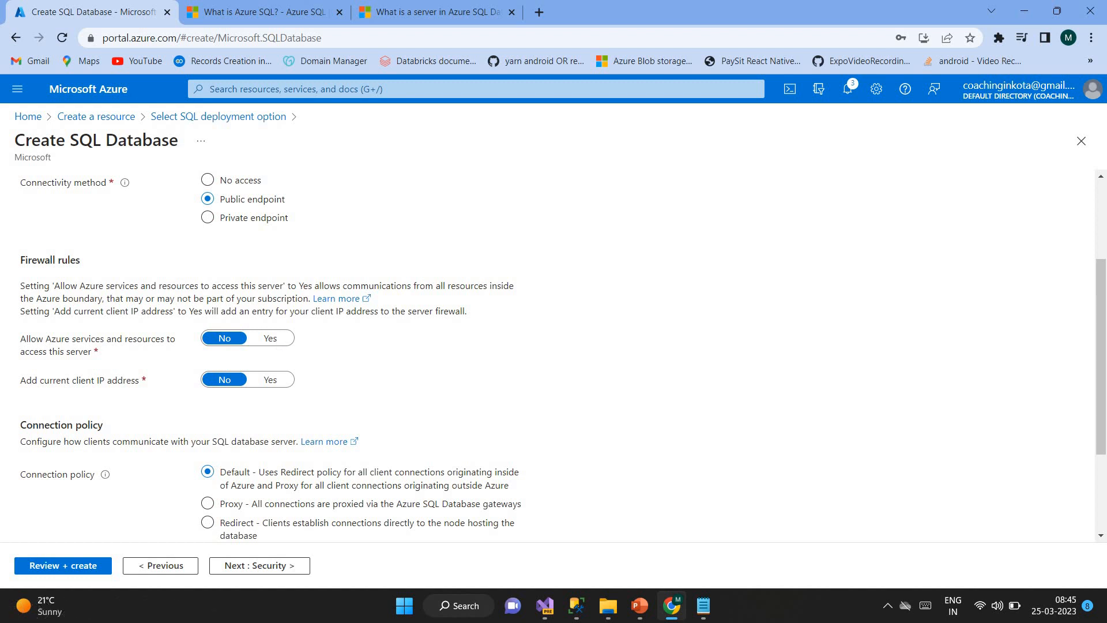
{"action": "left_click", "coordinate": [269, 339]}
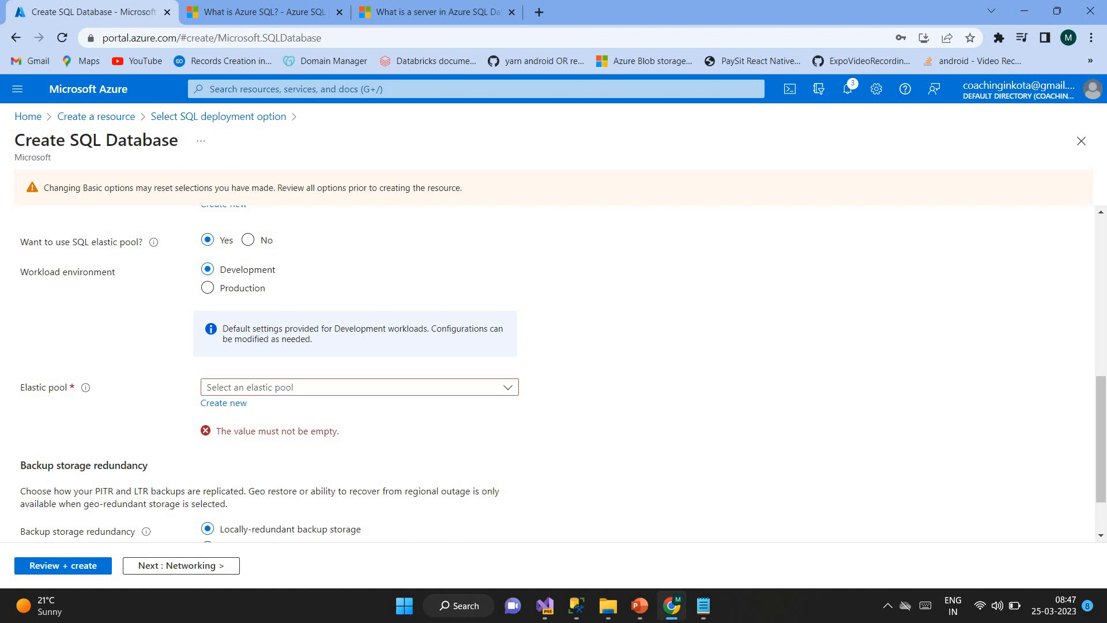
Create a new elastic pool named ElasticKC for the database.
{"action": "left_click", "coordinate": [231, 403]}
{"action": "type", "text": "ElasticKC"}
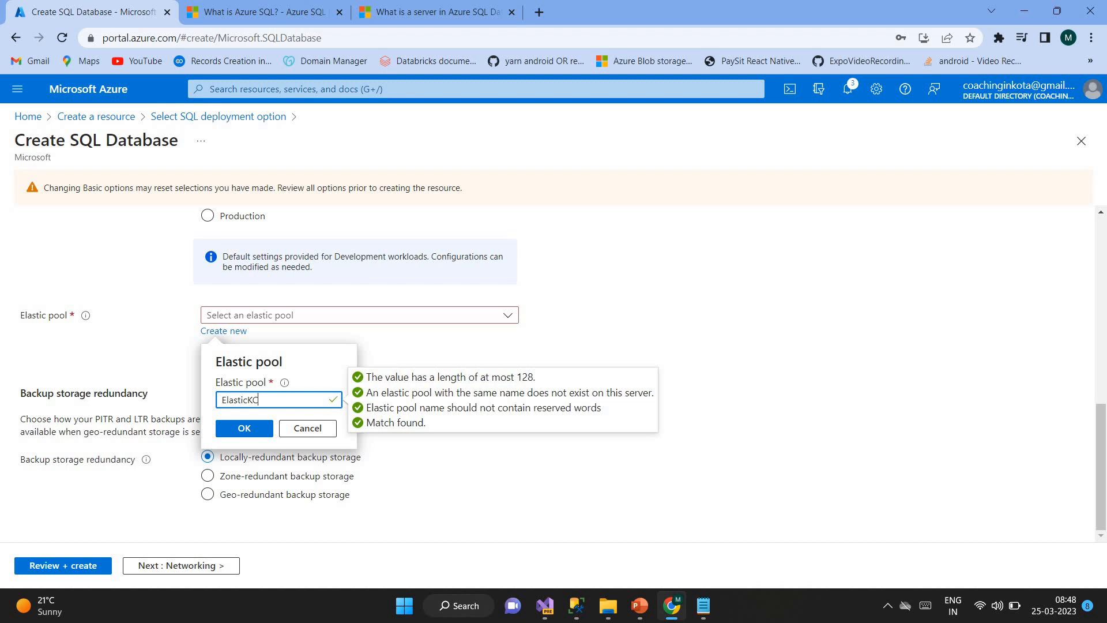
{"action": "key", "text": "Return"}
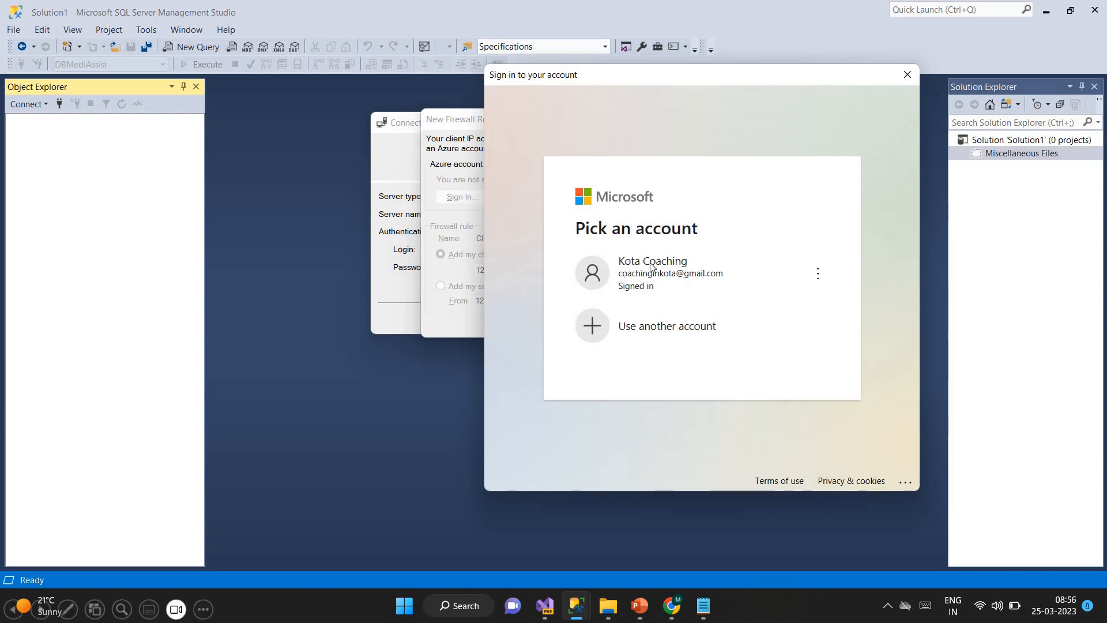
In SQL Server Management Studio, sign in with the existing Azure account and add a firewall rule for the client IP address.
{"action": "left_click", "coordinate": [689, 264]}
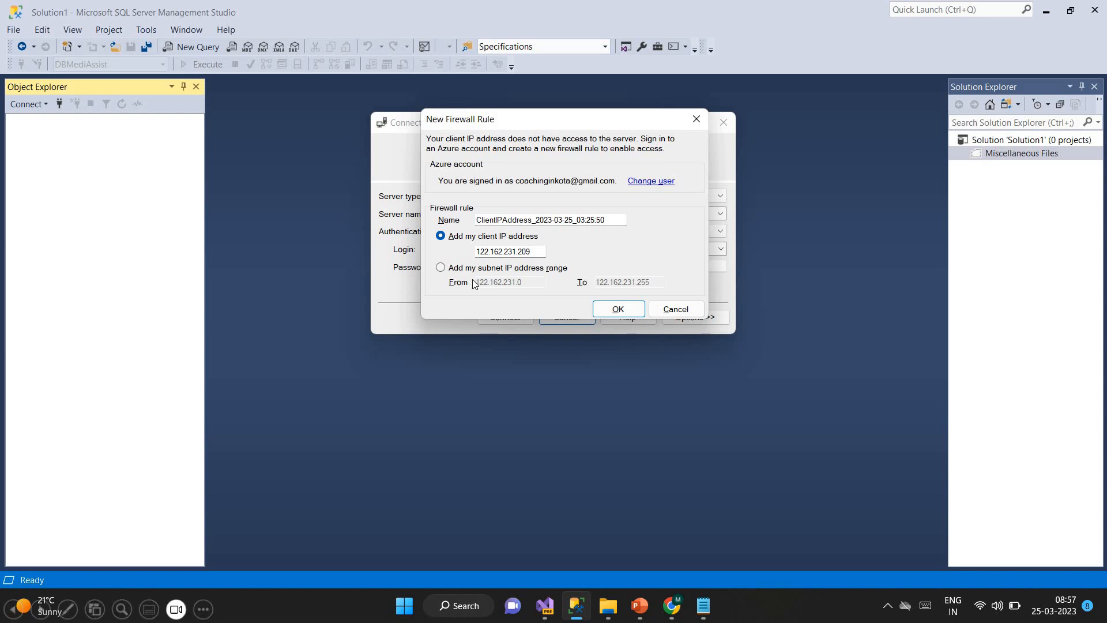
{"action": "key", "text": "Return"}
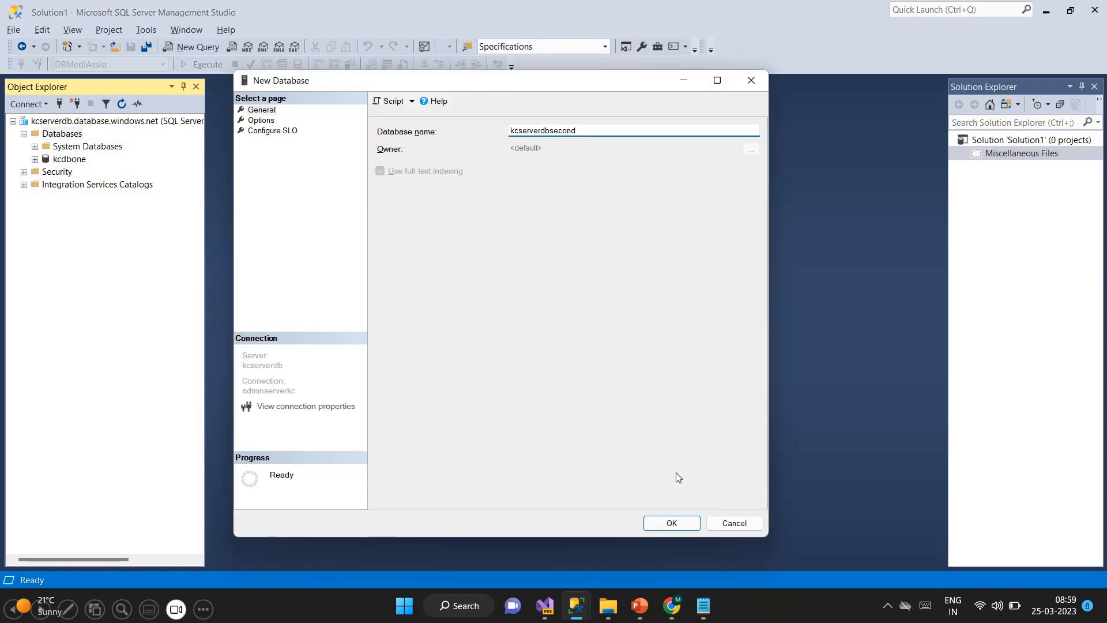
Create a new database named kcserverdbsecond on the connected server.
{"action": "key", "text": "Return"}
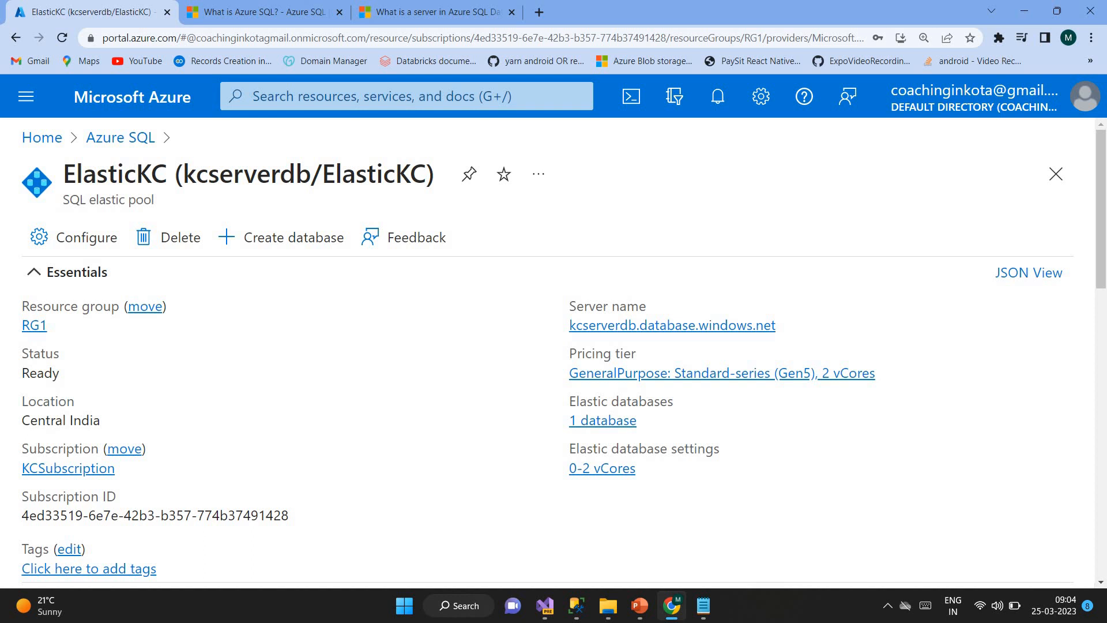
In the Azure portal, open the configuration of the ElasticKC pool and show its databases.
{"action": "left_click", "coordinate": [55, 247]}
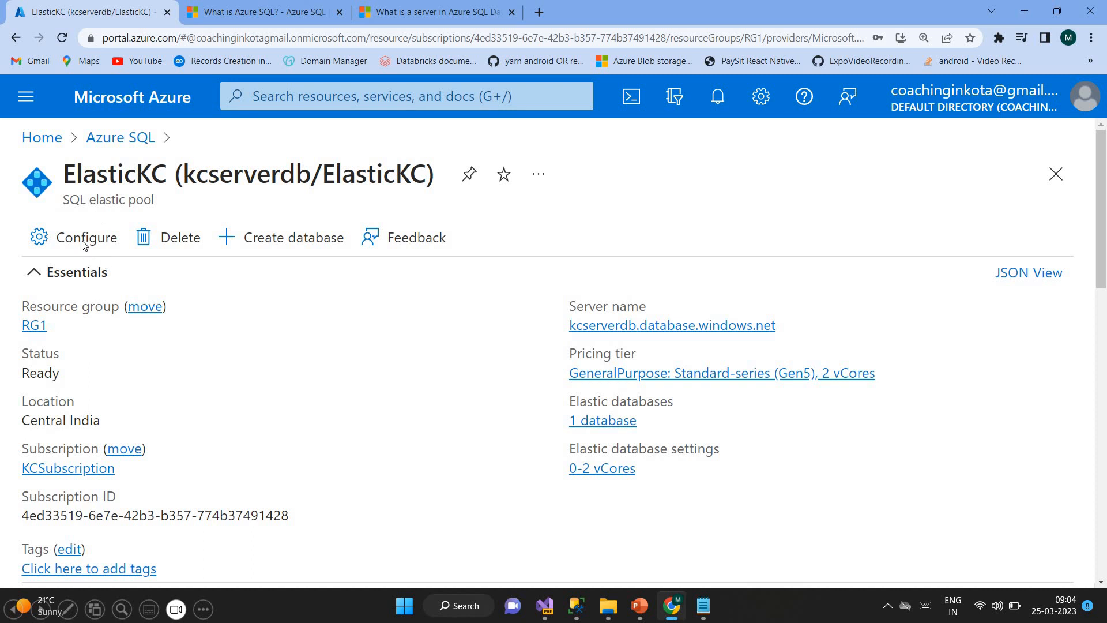
{"action": "left_click", "coordinate": [83, 245]}
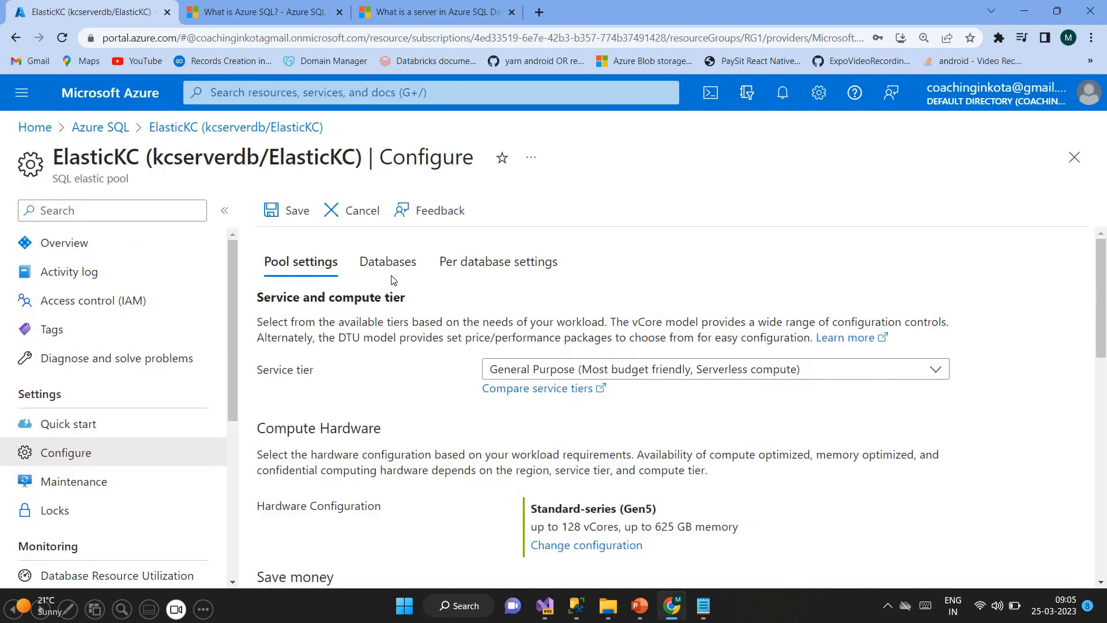
{"action": "left_click", "coordinate": [406, 268]}
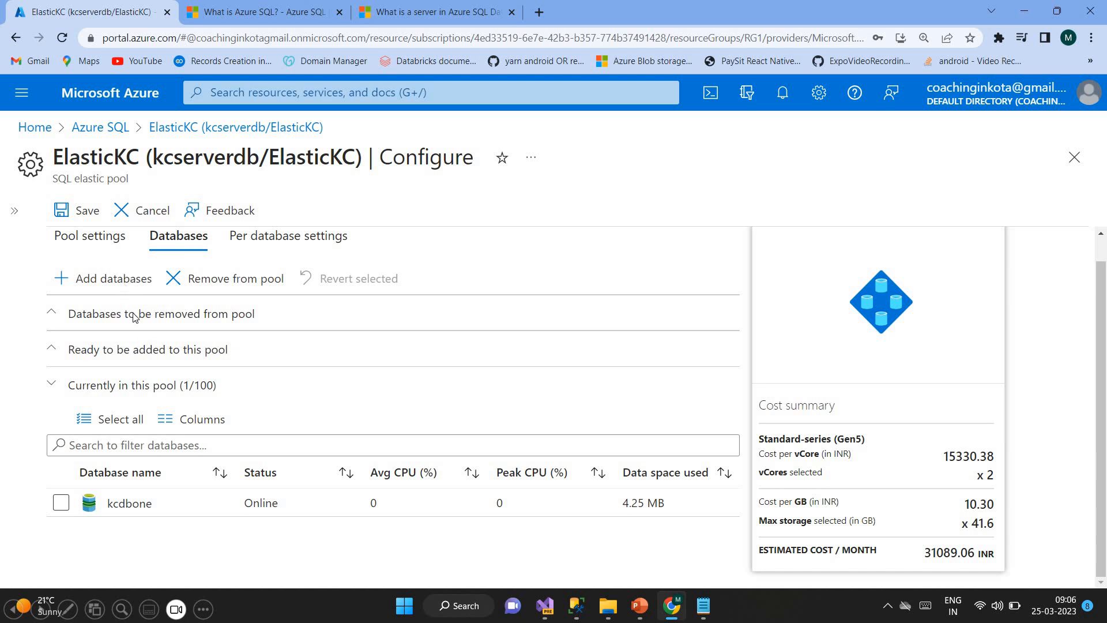
Add the kcserverdbsecond database to the ElasticKC pool and save the pool configuration.
{"action": "left_click", "coordinate": [97, 283]}
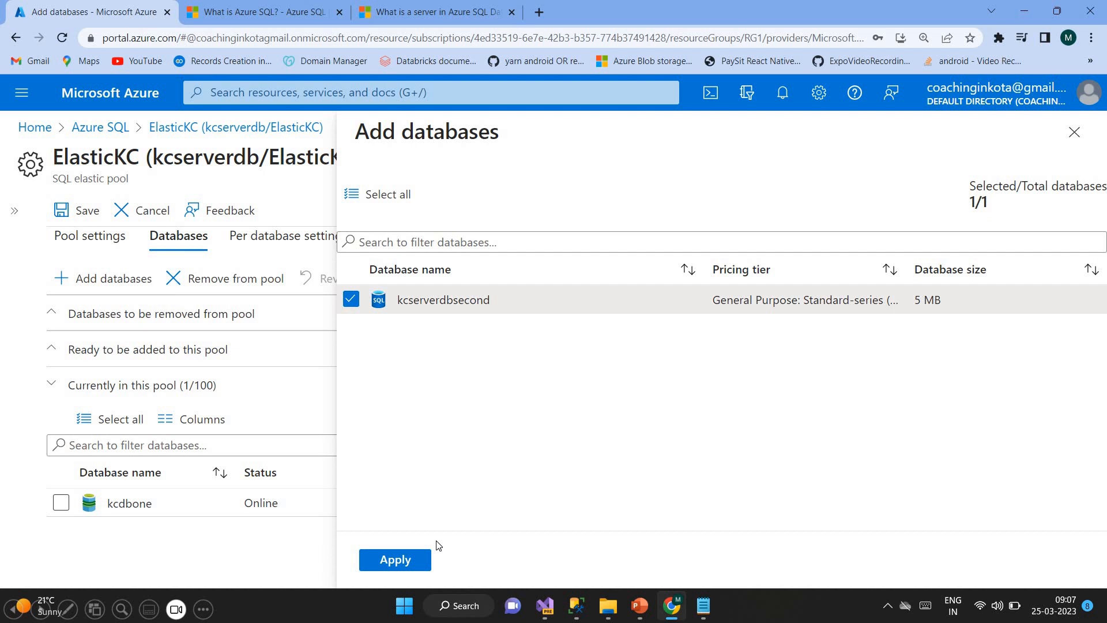
{"action": "left_click", "coordinate": [427, 556]}
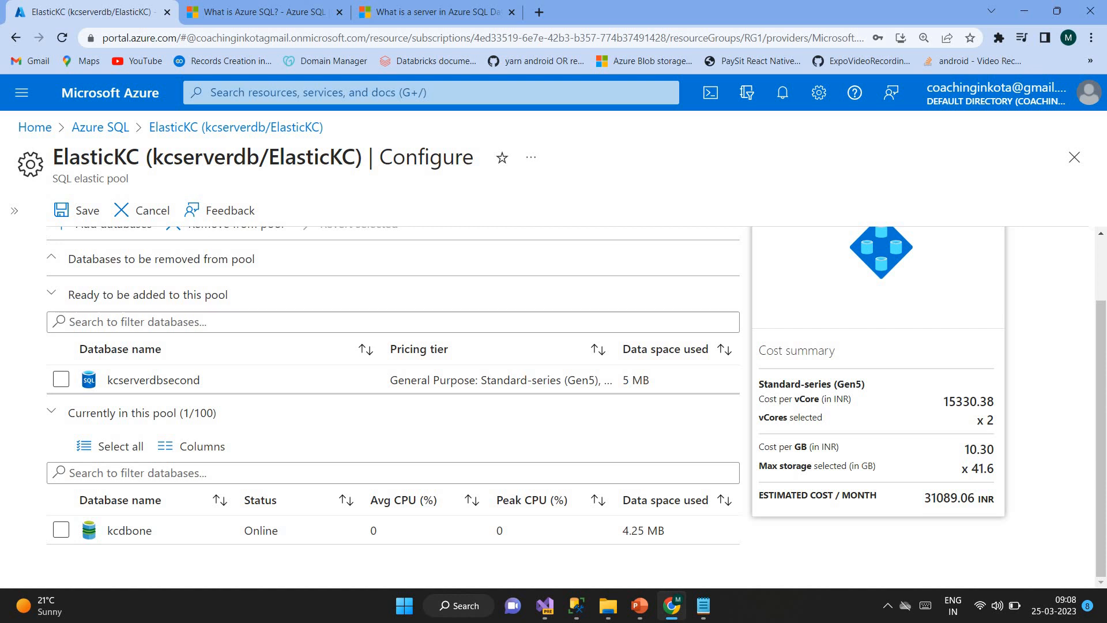
{"action": "left_click", "coordinate": [79, 212]}
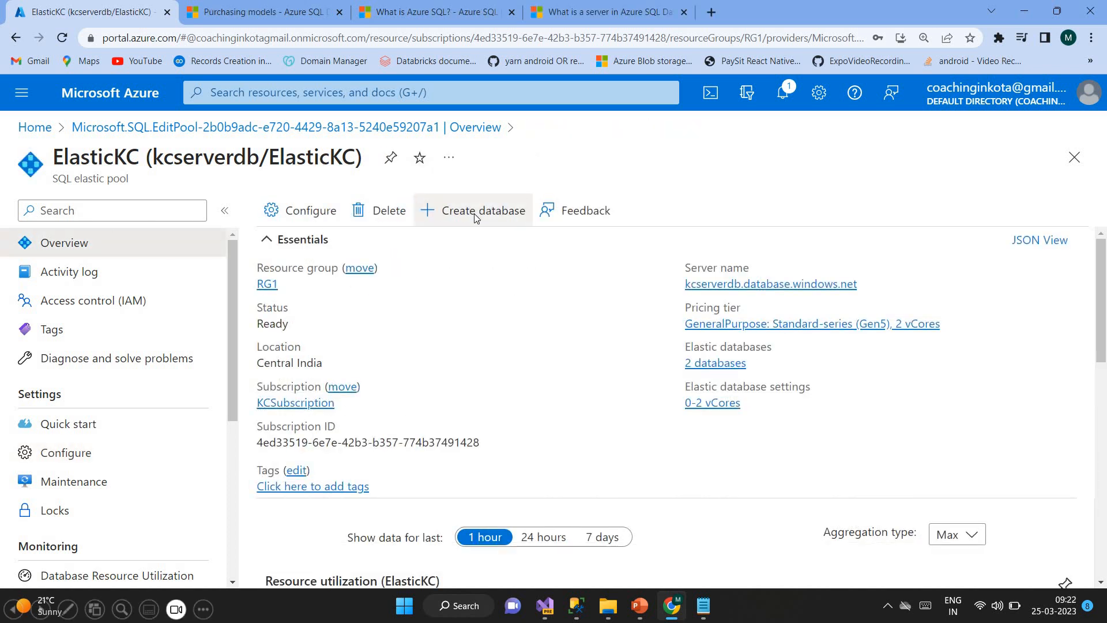
Create another database named kcserverdbthree directly in the ElasticKC pool.
{"action": "left_click", "coordinate": [475, 217]}
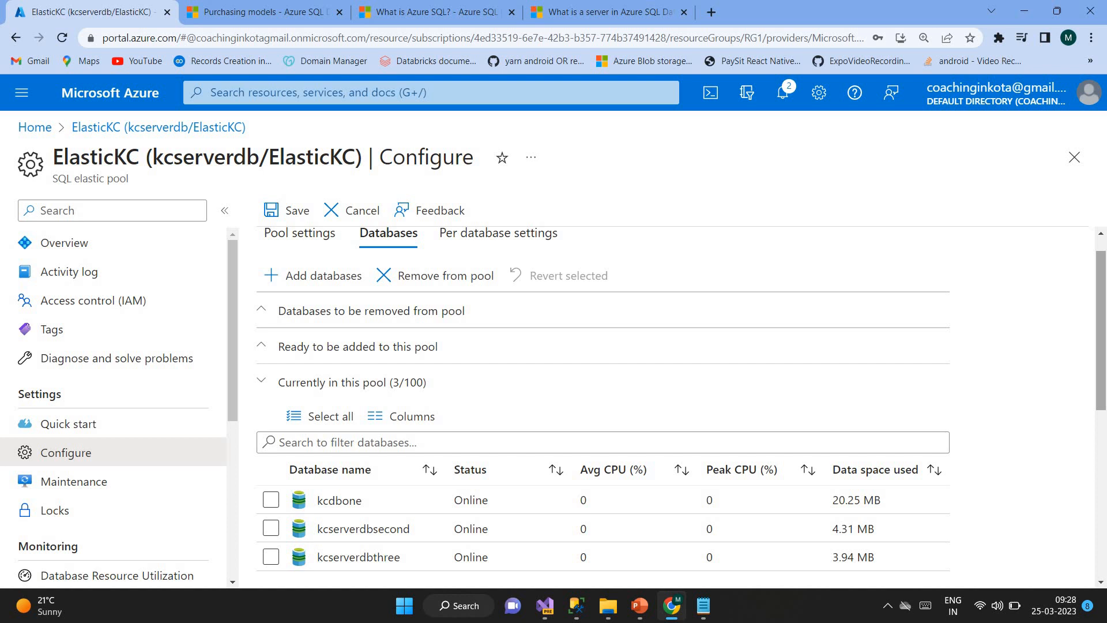
Select kcserverdbthree among the databases currently in the pool and mark it for removal from the pool.
{"action": "left_click", "coordinate": [271, 556]}
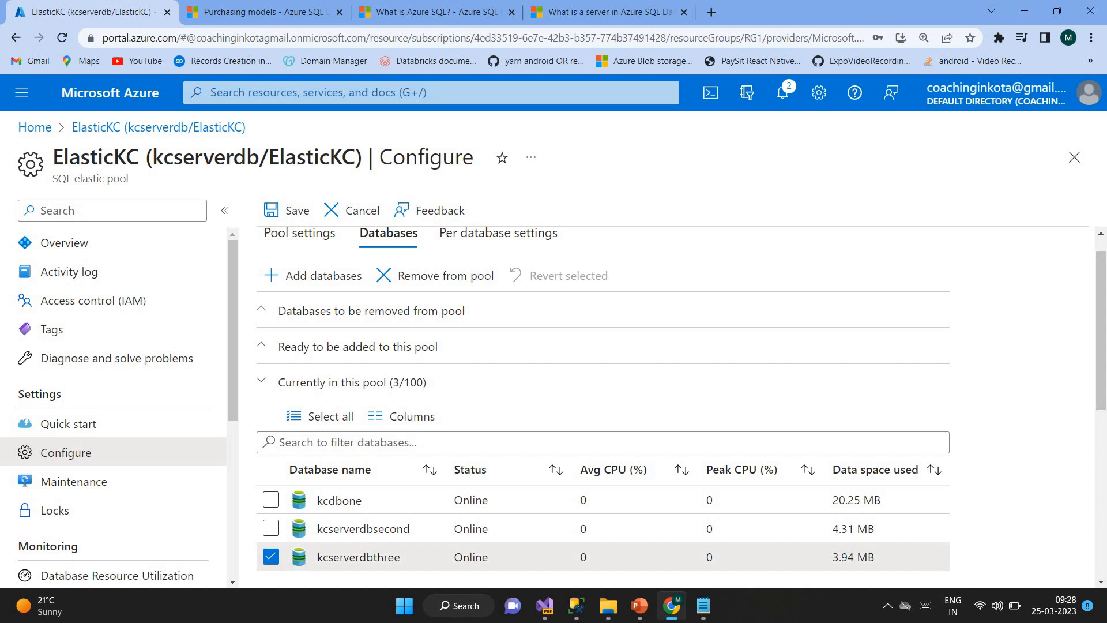
{"action": "left_click", "coordinate": [271, 556]}
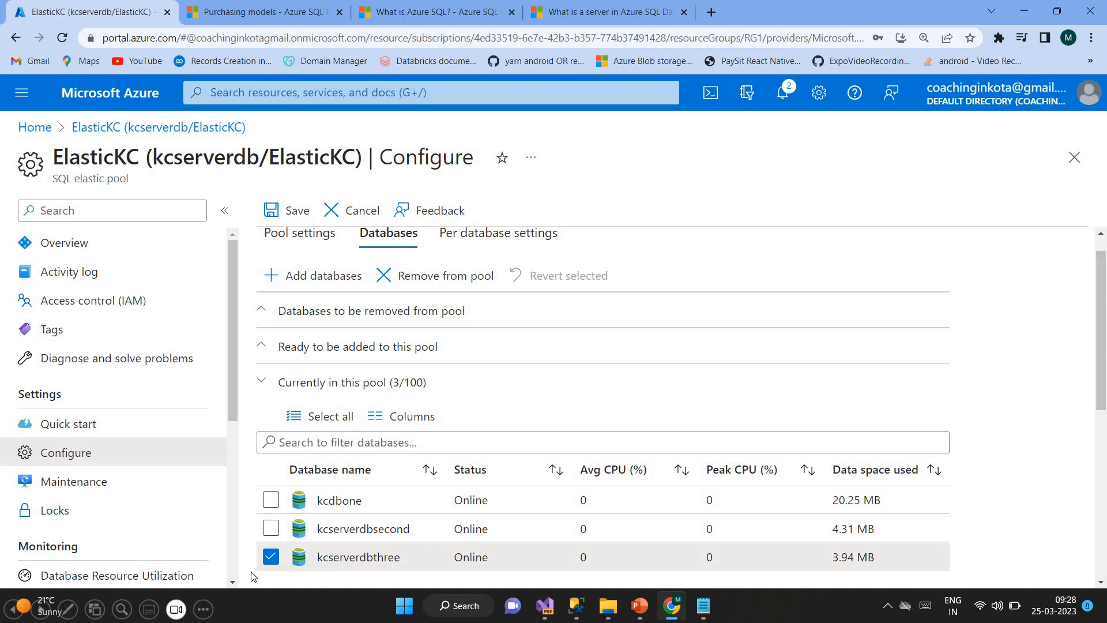
{"action": "left_click", "coordinate": [429, 276]}
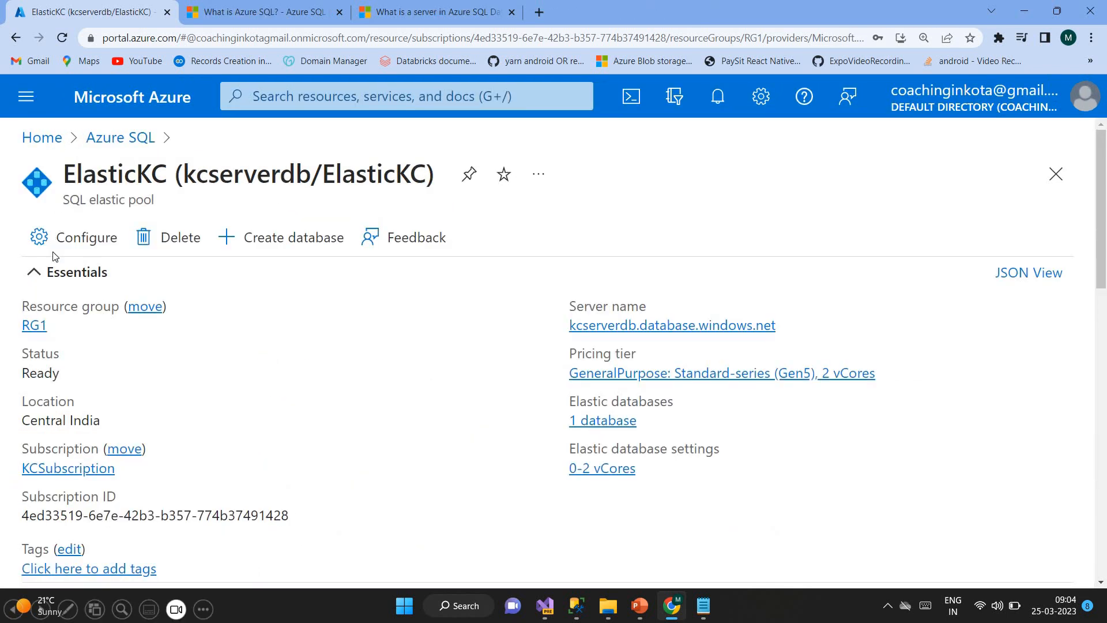
Open the configuration of the ElasticKC pool from its overview to view the pool settings.
{"action": "left_click", "coordinate": [52, 256]}
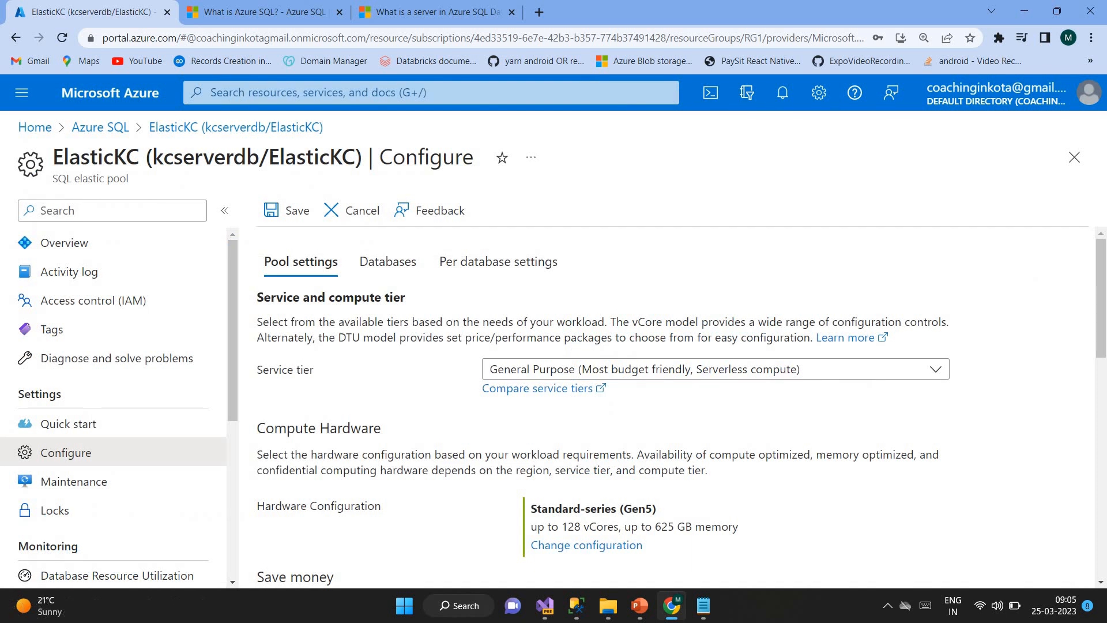